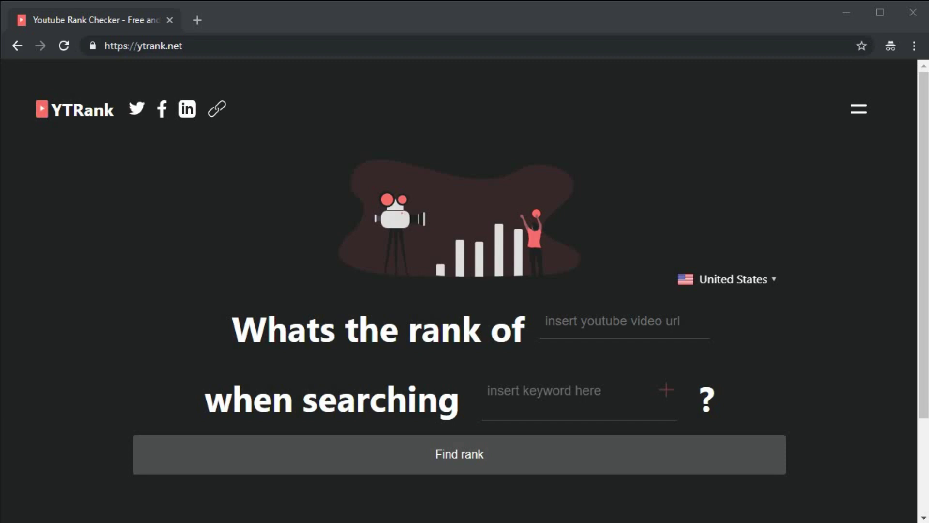
Step: Paste the '7 Places To Post YouTube Videos To' URL and enter keyword 'YOUTUBE VIDEO SUBMISSION SITES'
{"action": "left_click", "coordinate": [624, 321]}
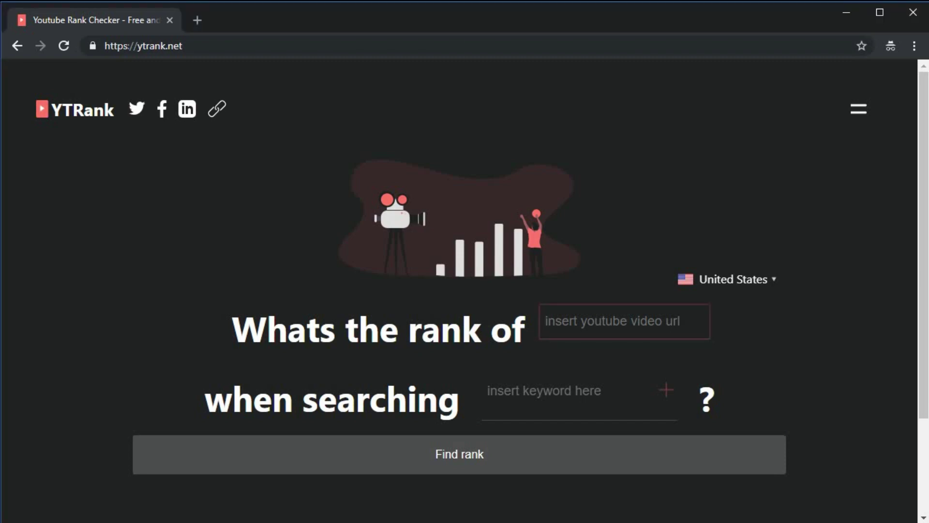
{"action": "key", "text": "ctrl+v"}
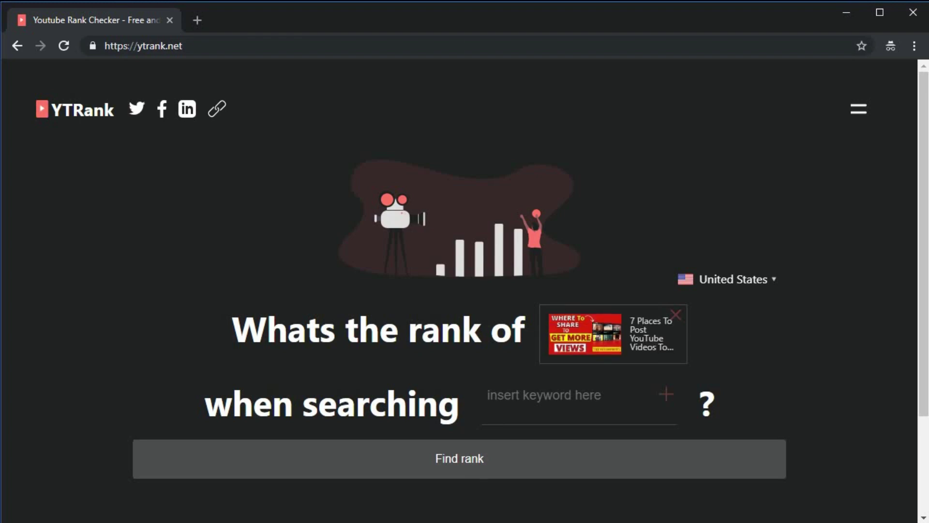
{"action": "left_click", "coordinate": [533, 395]}
{"action": "type", "text": "you"}
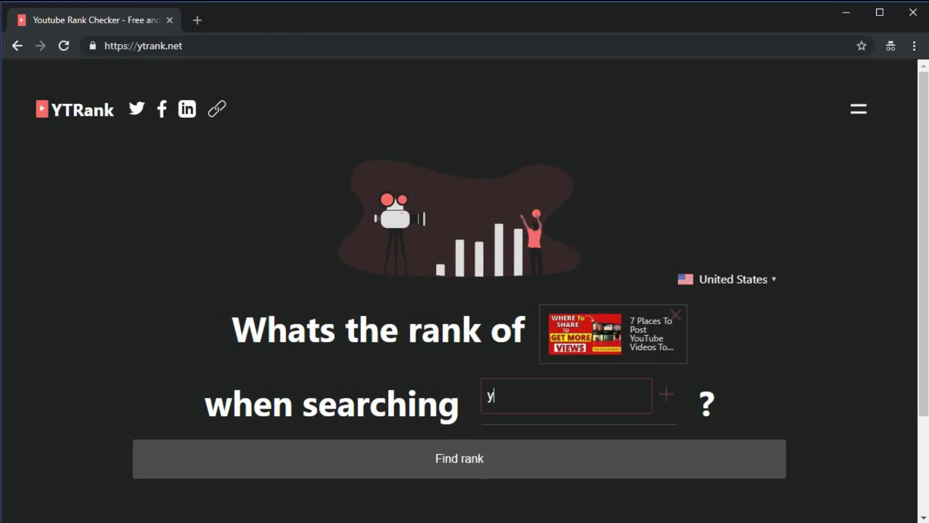
{"action": "key", "text": "BackSpace"}
{"action": "key", "text": "BackSpace"}
{"action": "key", "text": "BackSpace"}
{"action": "type", "text": "YOUTUBE"}
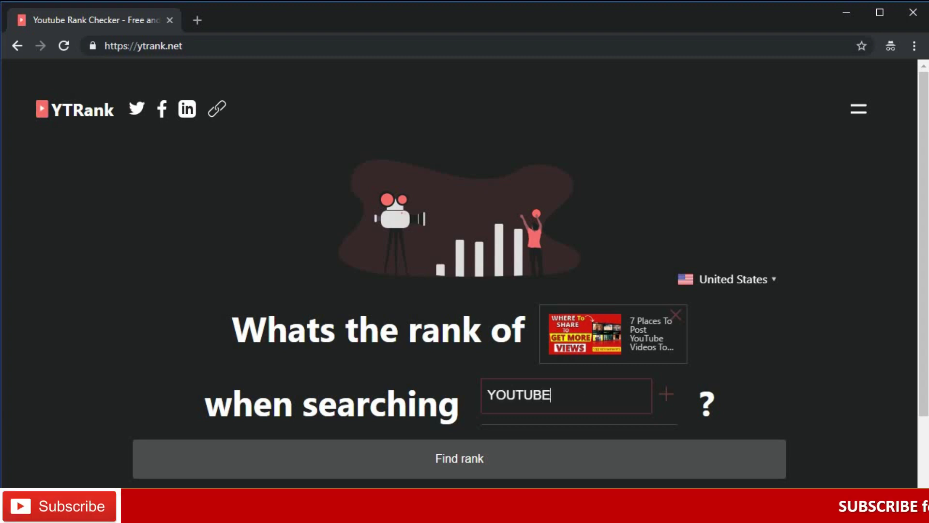
{"action": "type", "text": " VIDEO SUBMISSION"}
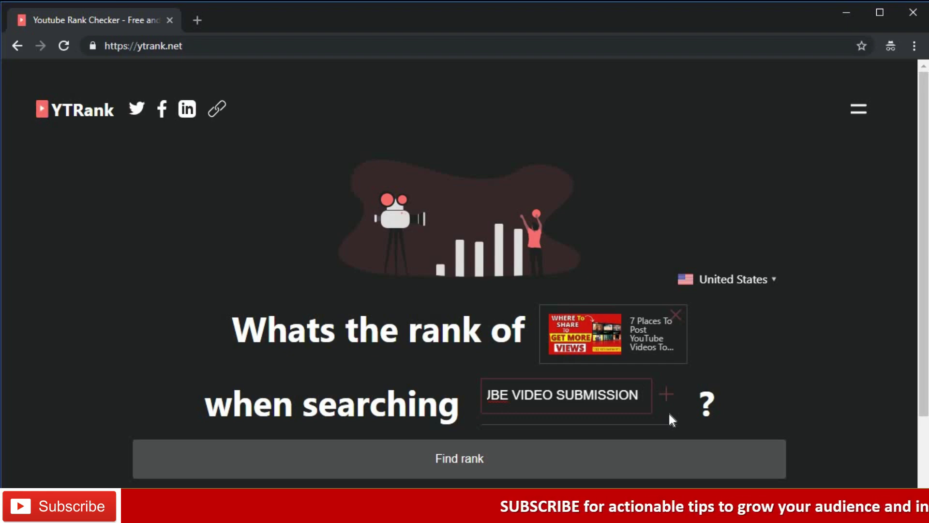
{"action": "type", "text": " SIE"}
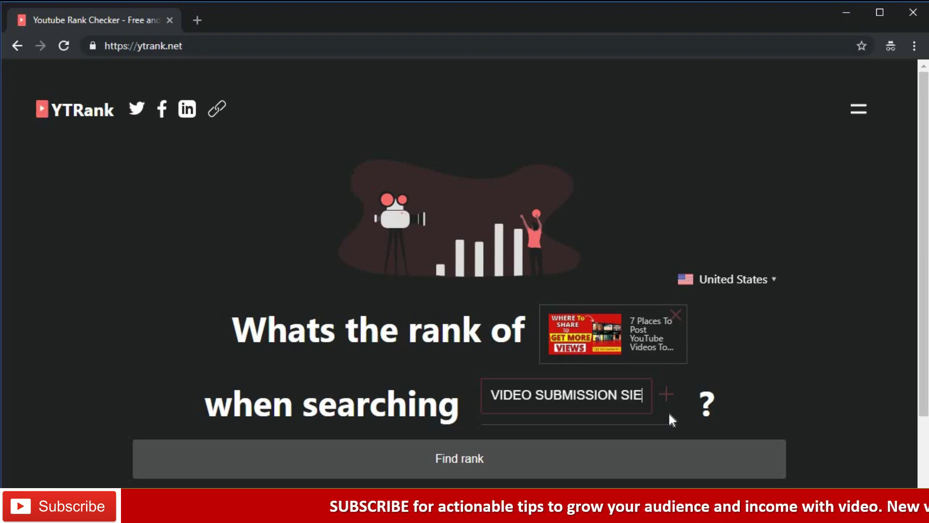
{"action": "key", "text": "BackSpace"}
{"action": "type", "text": "TES"}
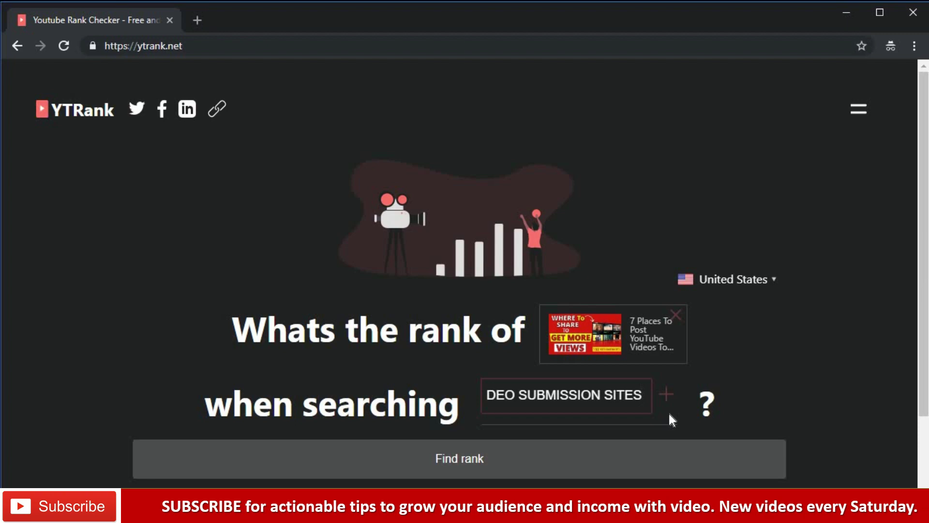
{"action": "key", "text": "ctrl+a"}
{"action": "key", "text": "BackSpace"}
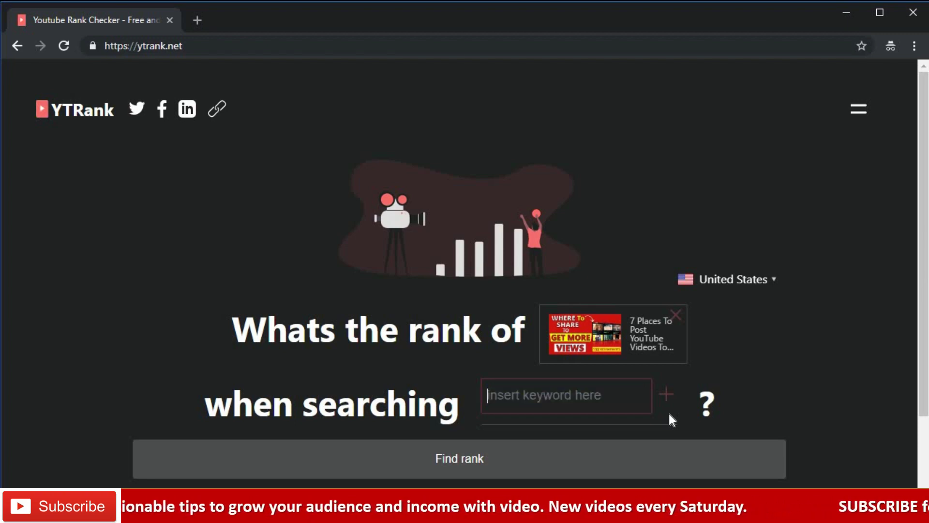
{"action": "key", "text": "ctrl+z"}
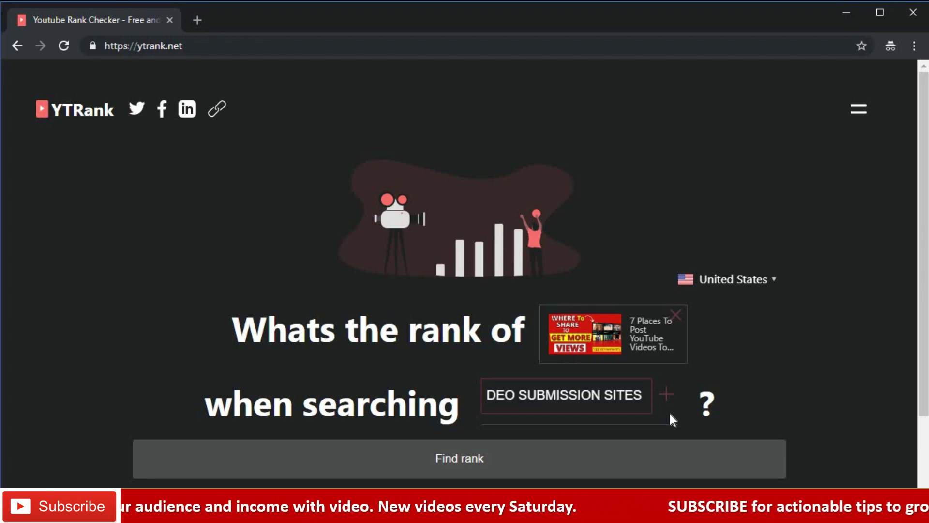
{"action": "key", "text": "Left"}
{"action": "key", "text": "Left"}
{"action": "key", "text": "Left"}
{"action": "key", "text": "Left"}
{"action": "key", "text": "Left"}
{"action": "key", "text": "Left"}
{"action": "key", "text": "Left"}
{"action": "key", "text": "Left"}
{"action": "key", "text": "Left"}
{"action": "key", "text": "Left"}
{"action": "key", "text": "Left"}
{"action": "key", "text": "Left"}
{"action": "key", "text": "Left"}
{"action": "key", "text": "Left"}
{"action": "key", "text": "Left"}
{"action": "key", "text": "Left"}
{"action": "key", "text": "Left"}
{"action": "key", "text": "Left"}
{"action": "key", "text": "Left"}
{"action": "key", "text": "Left"}
{"action": "key", "text": "Left"}
{"action": "key", "text": "Left"}
{"action": "key", "text": "Left"}
{"action": "key", "text": "Left"}
{"action": "key", "text": "Left"}
{"action": "key", "text": "Left"}
{"action": "key", "text": "Left"}
{"action": "key", "text": "Left"}
{"action": "key", "text": "Left"}
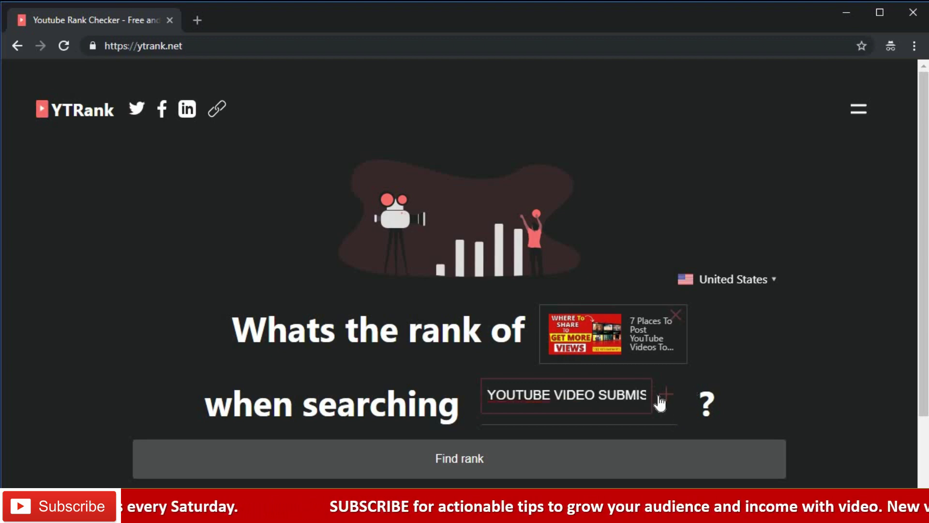
Step: Run Find rank, which shows page 1, position 1, then open the Video rank page
{"action": "left_click", "coordinate": [483, 467]}
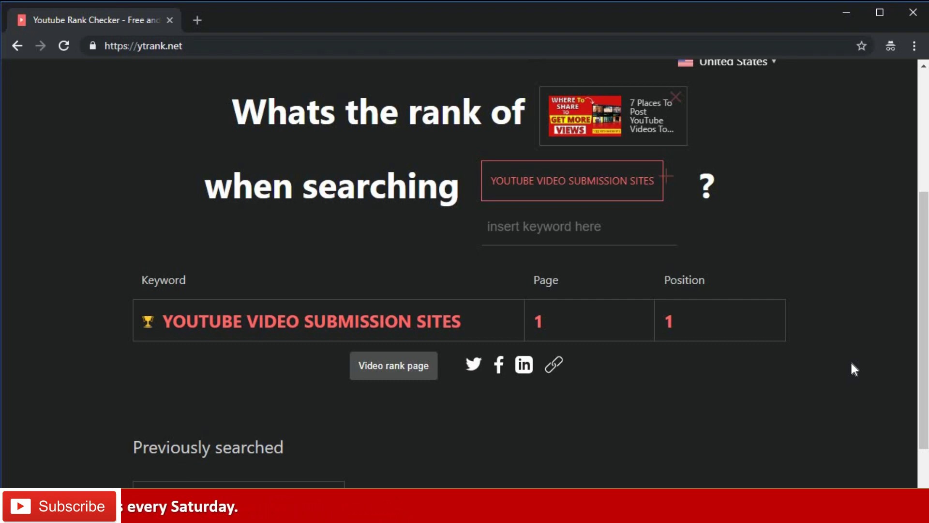
{"action": "left_click_drag", "start_coordinate": [692, 327], "coordinate": [364, 391]}
{"action": "scroll", "coordinate": [765, 438], "scroll_direction": "down", "scroll_amount": 2}
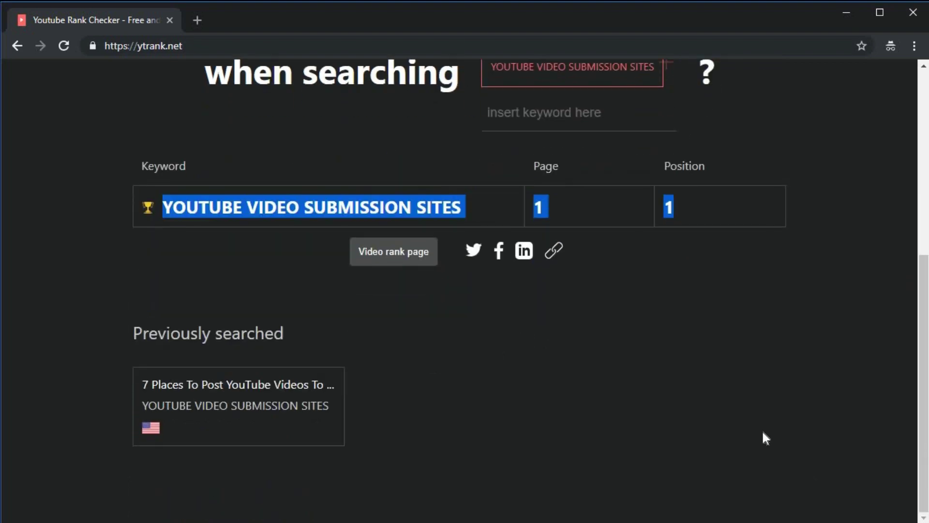
{"action": "scroll", "coordinate": [763, 432], "scroll_direction": "up", "scroll_amount": 4}
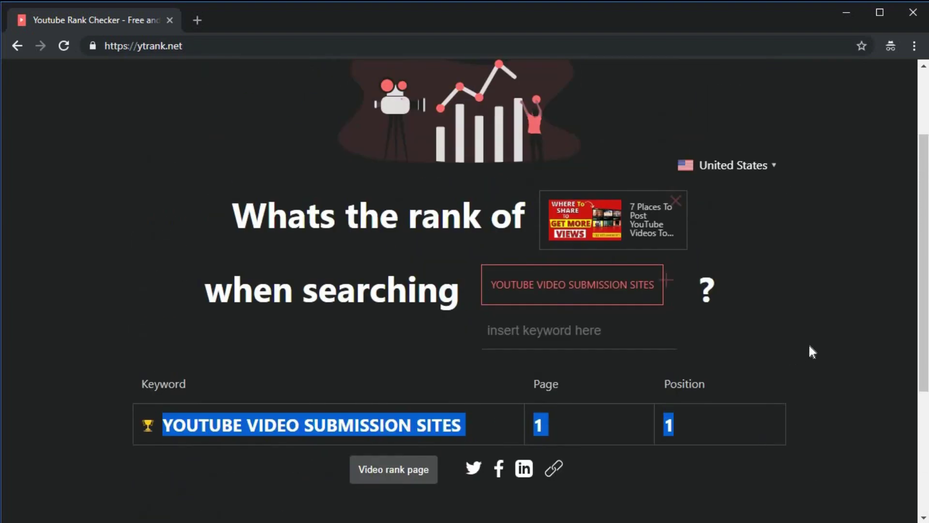
{"action": "left_click", "coordinate": [810, 346]}
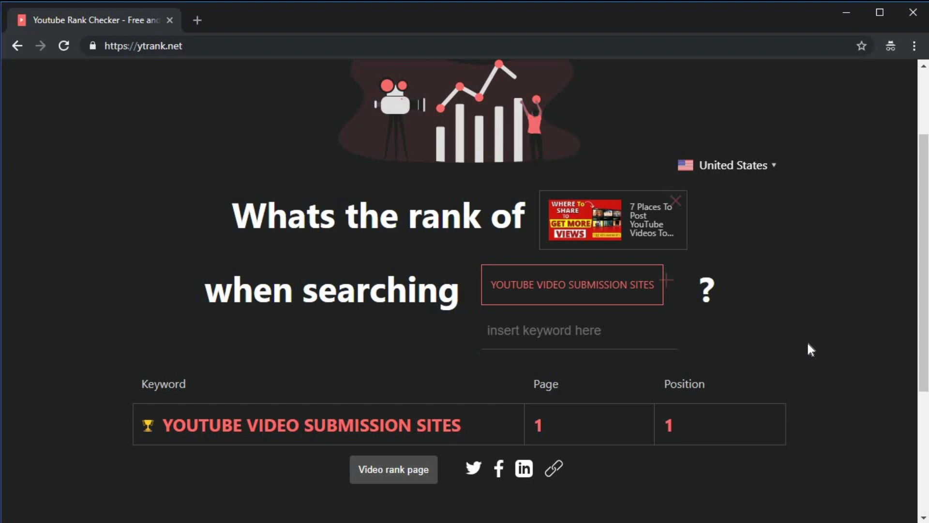
{"action": "left_click", "coordinate": [389, 472]}
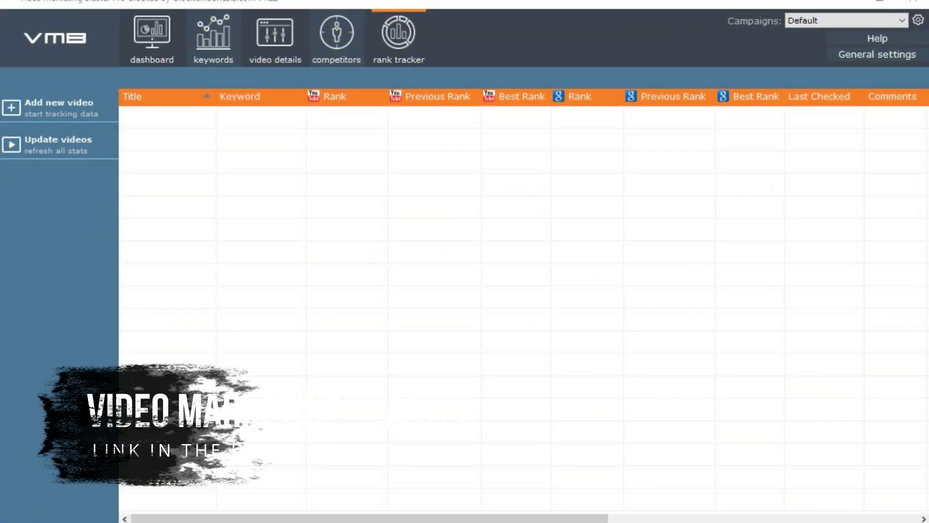
Step: Look over the dashboard and video details pages, then bring up the empty rank tracker
{"action": "left_click", "coordinate": [149, 42]}
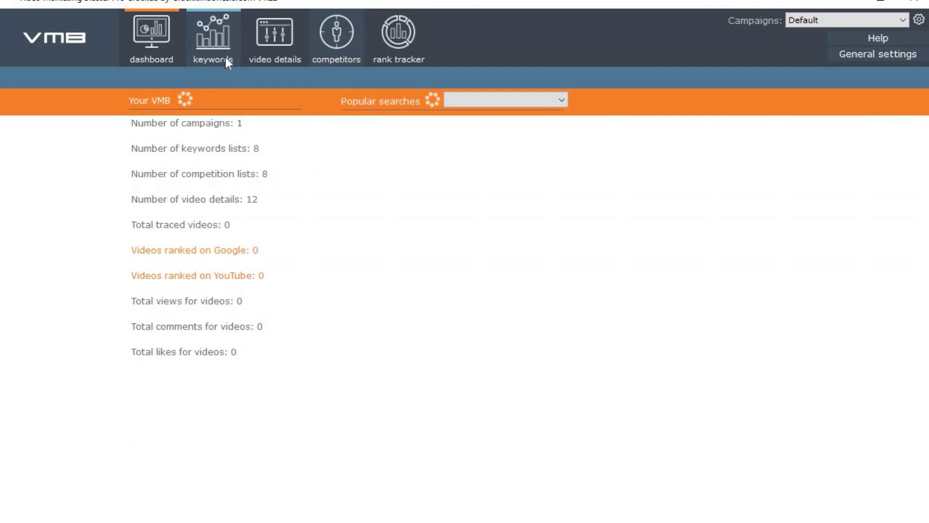
{"action": "left_click", "coordinate": [275, 43]}
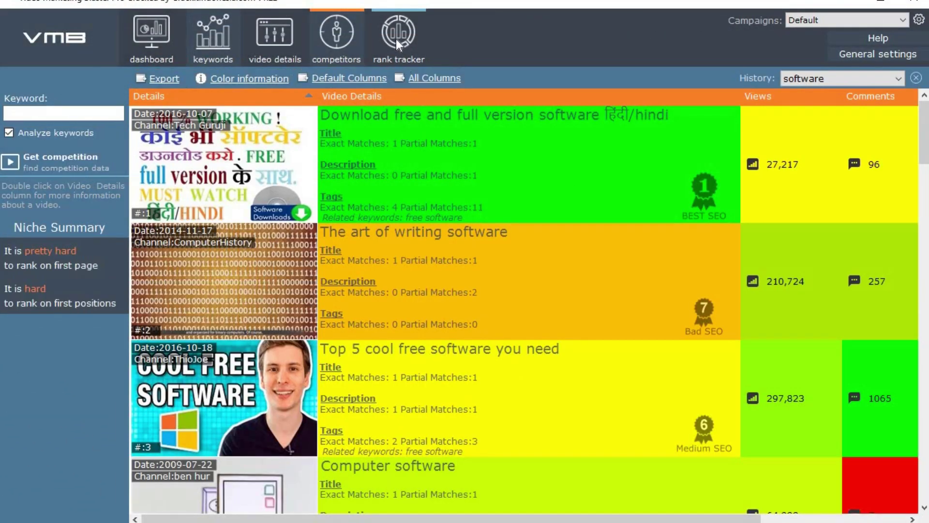
{"action": "left_click", "coordinate": [397, 37]}
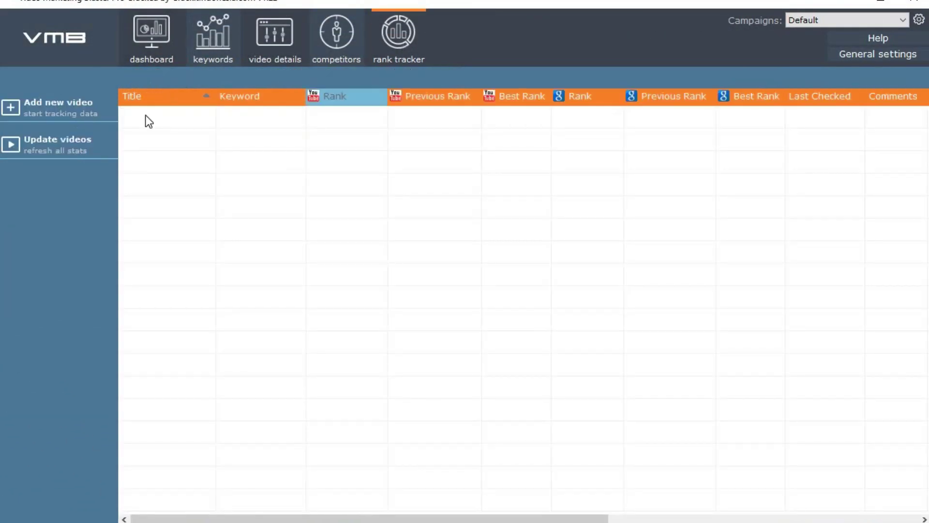
Step: Add the pasted youtu.be video with keyword 'YouTube Video submission sites' as a tracked item
{"action": "left_click", "coordinate": [24, 104]}
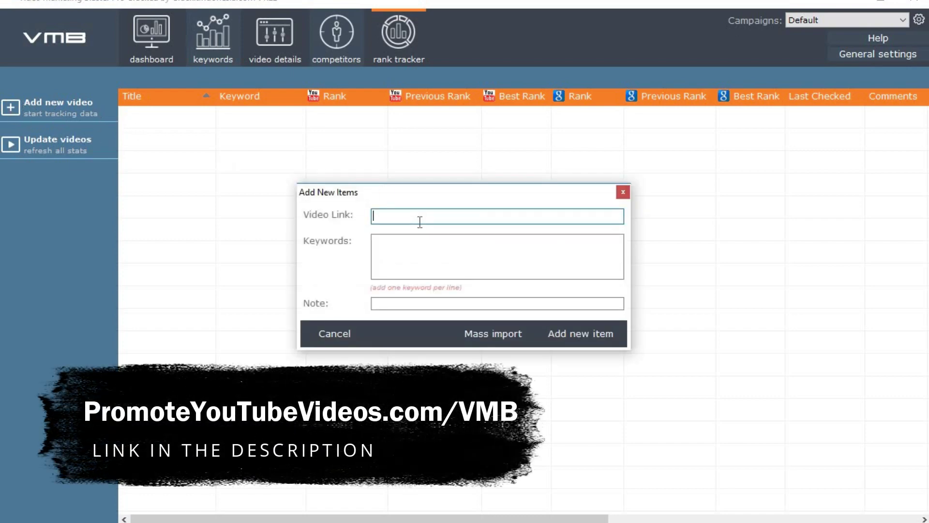
{"action": "type", "text": "https://youtu.be/kWRbgkZu36M"}
{"action": "left_click", "coordinate": [514, 255]}
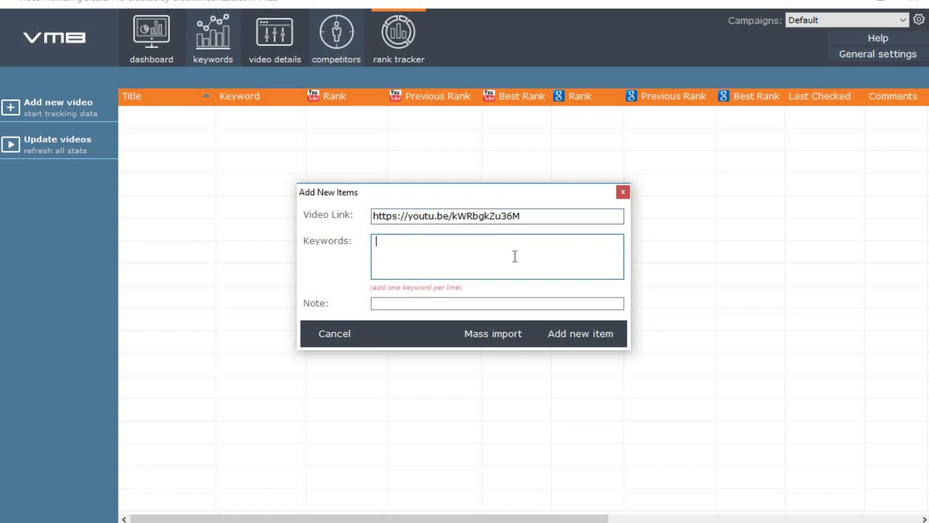
{"action": "type", "text": "YouTube Vi"}
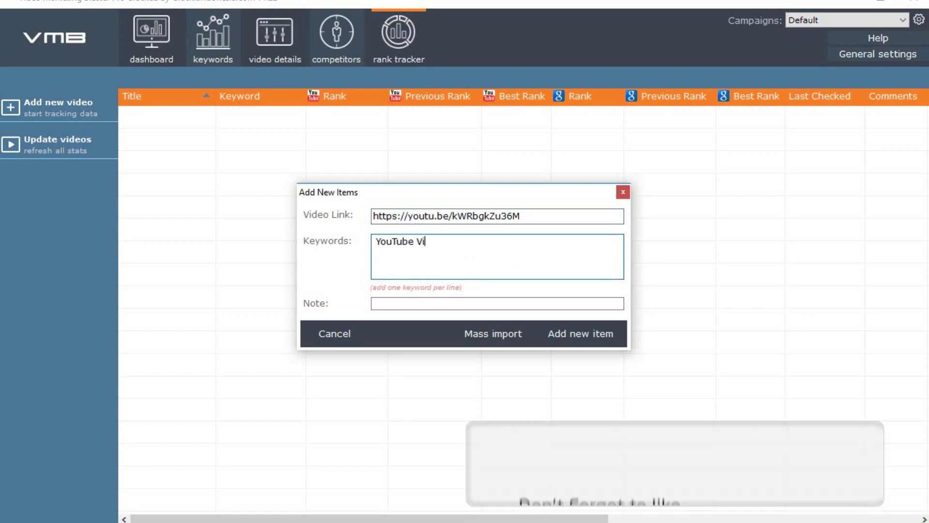
{"action": "type", "text": "deo subm"}
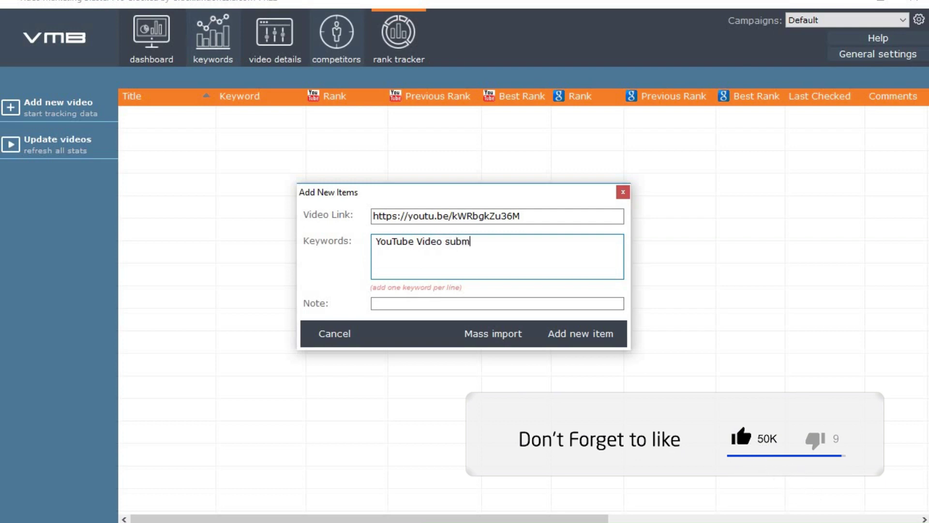
{"action": "type", "text": "ission sites"}
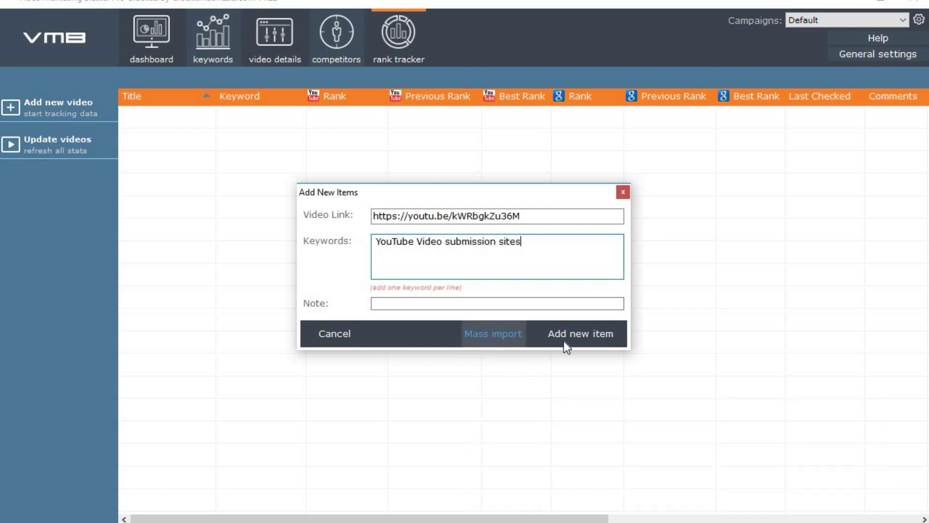
{"action": "left_click", "coordinate": [578, 339]}
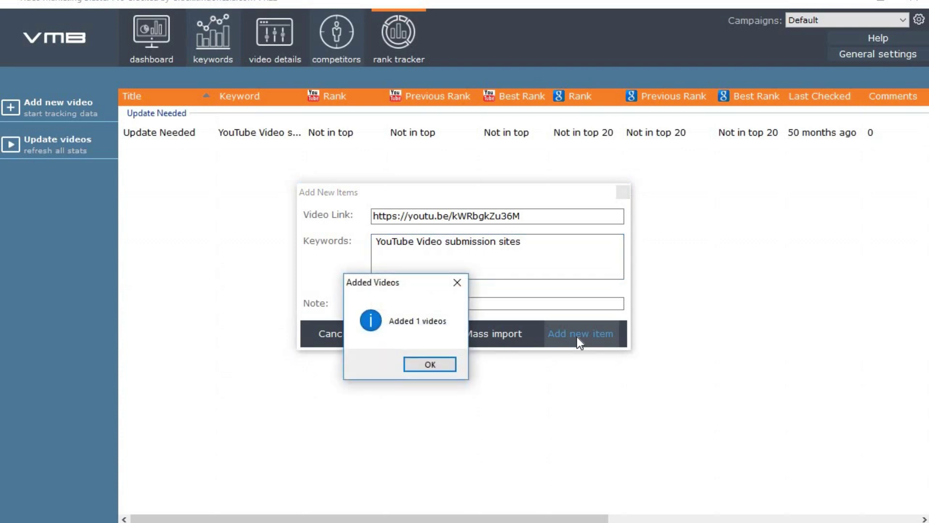
{"action": "left_click", "coordinate": [430, 365]}
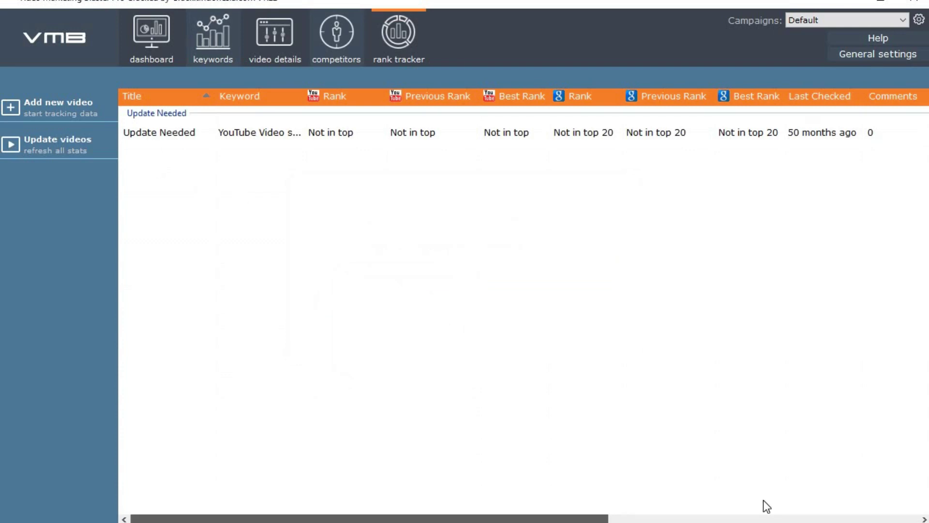
Step: Run Update videos to show the title, YouTube rank 1 and 35 comments, and review the remaining columns
{"action": "left_click", "coordinate": [18, 146]}
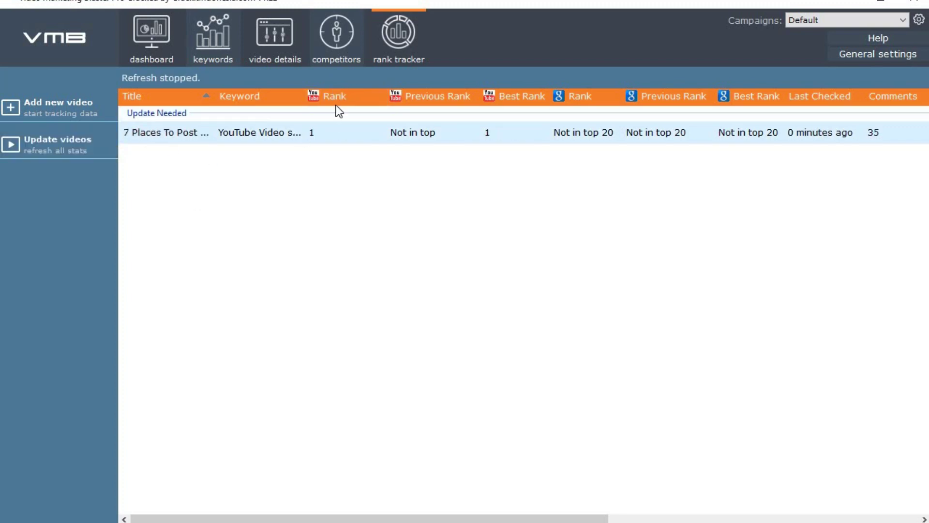
{"action": "left_click_drag", "start_coordinate": [470, 519], "coordinate": [489, 515]}
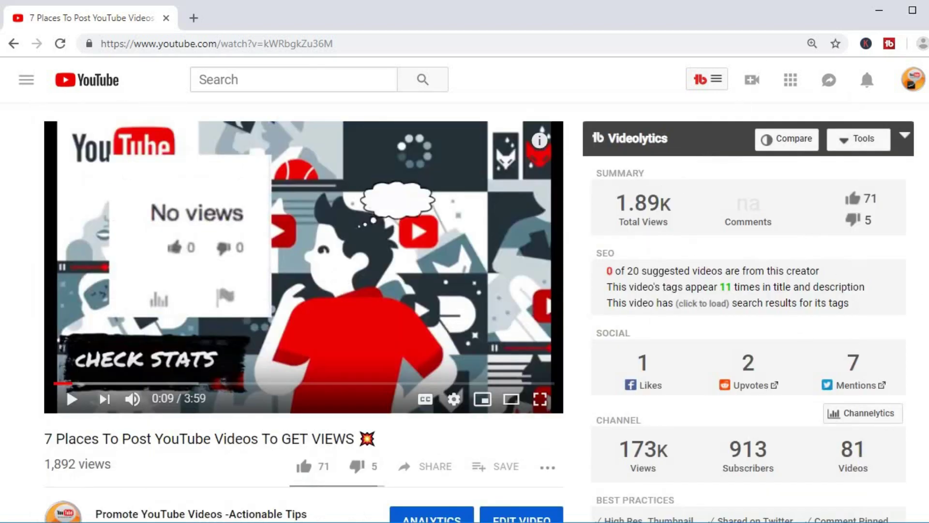
{"action": "scroll", "coordinate": [876, 131], "scroll_direction": "down", "scroll_amount": 1}
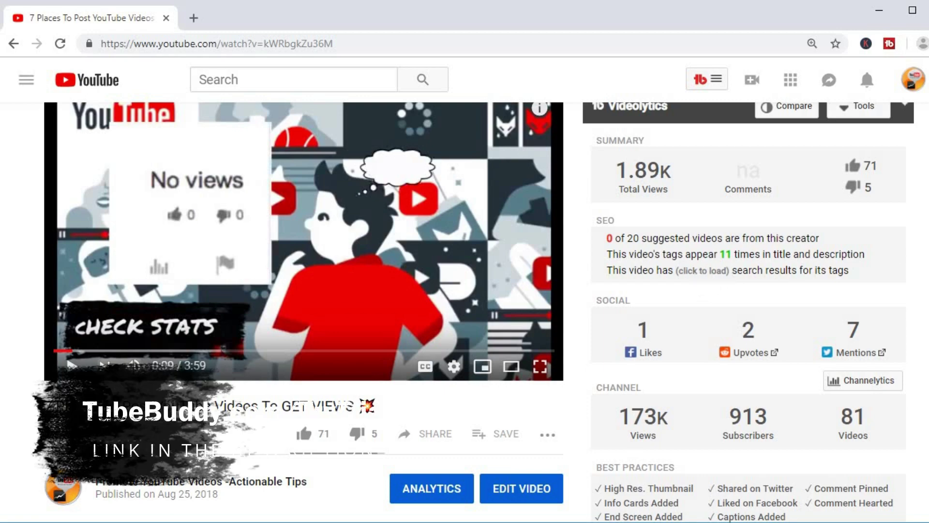
{"action": "scroll", "coordinate": [474, 310], "scroll_direction": "down", "scroll_amount": 6}
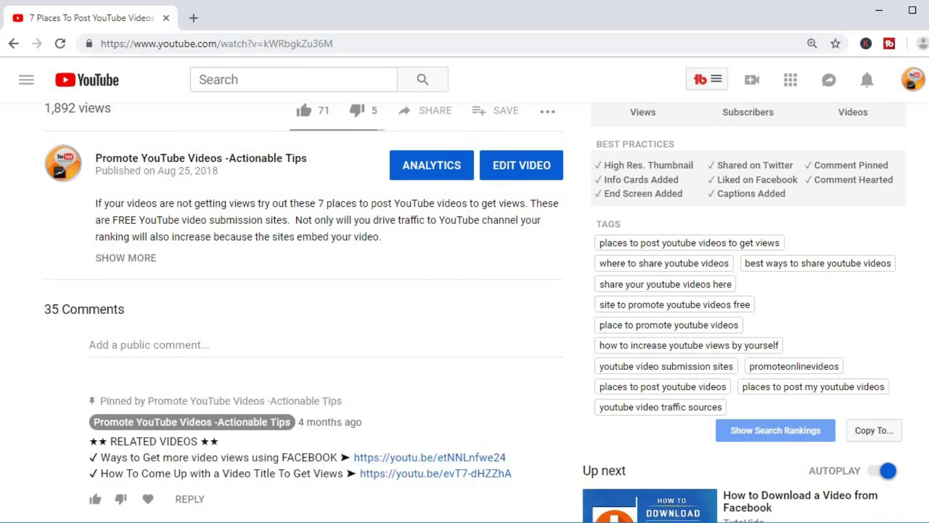
{"action": "scroll", "coordinate": [474, 310], "scroll_direction": "up", "scroll_amount": 2}
{"action": "scroll", "coordinate": [887, 173], "scroll_direction": "up", "scroll_amount": 3}
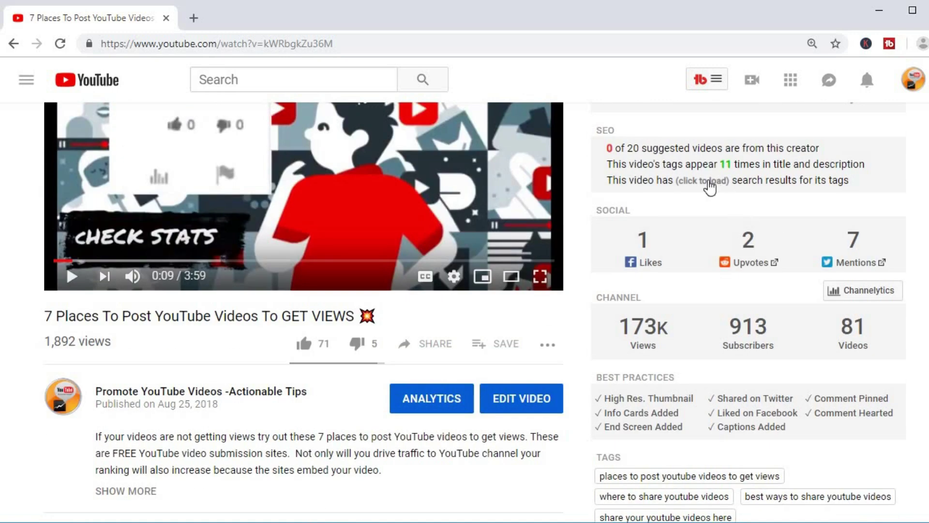
Step: Load the tag search rankings, with 'youtube video submission sites' ranked 1, and scroll to the Tags list
{"action": "left_click", "coordinate": [702, 180]}
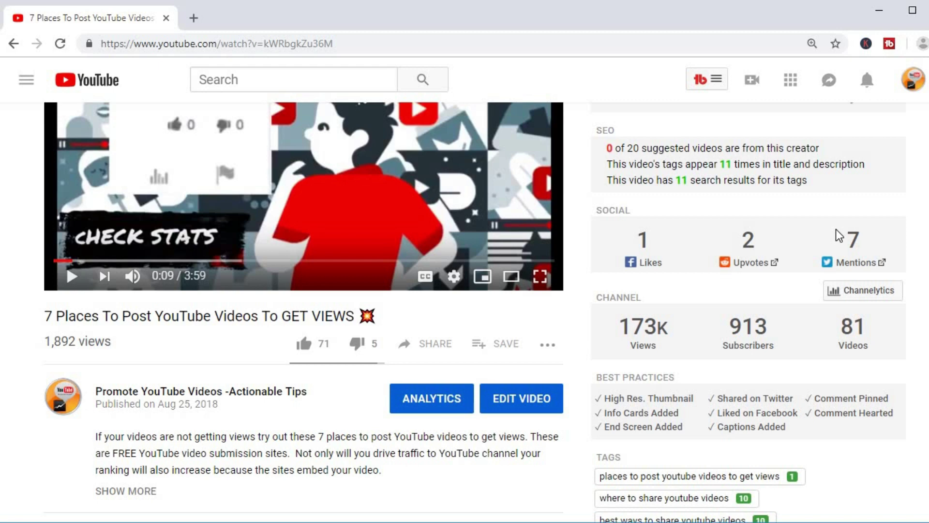
{"action": "scroll", "coordinate": [838, 396], "scroll_direction": "down", "scroll_amount": 5}
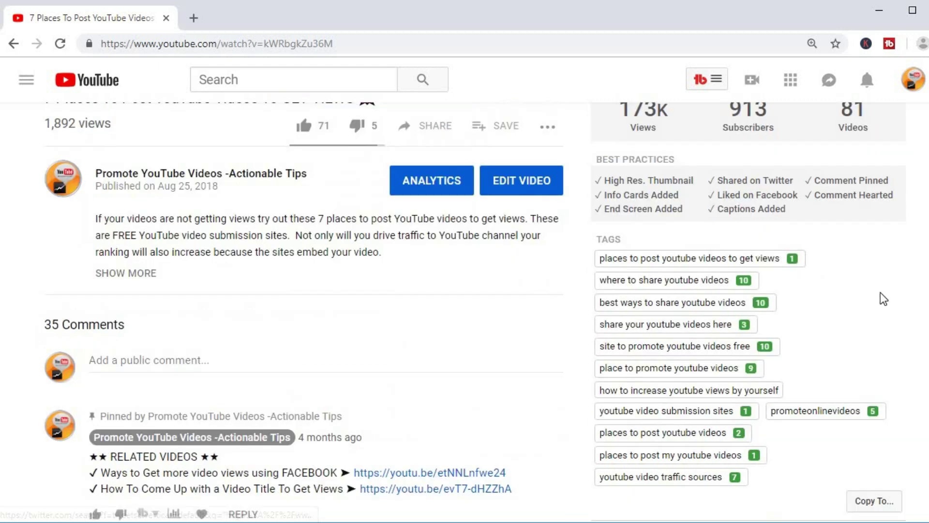
{"action": "scroll", "coordinate": [800, 269], "scroll_direction": "down", "scroll_amount": 3}
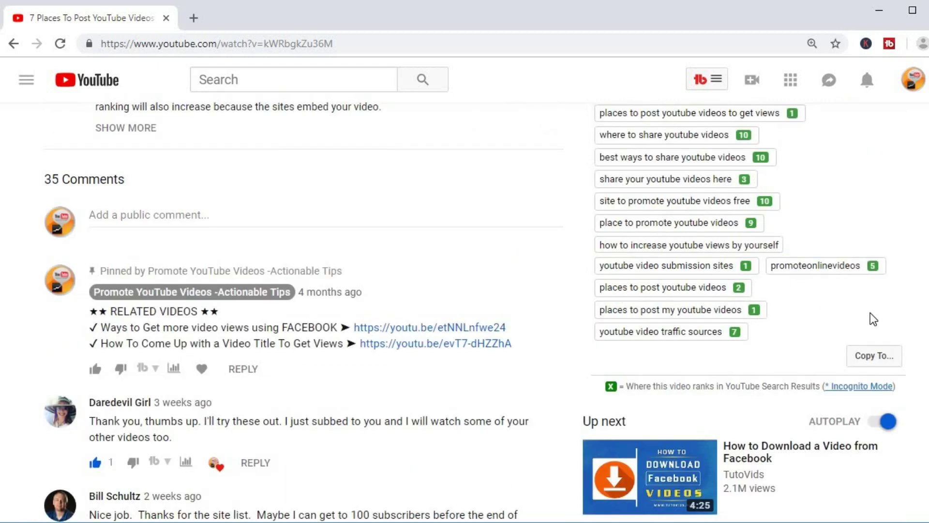
{"action": "scroll", "coordinate": [465, 290], "scroll_direction": "up", "scroll_amount": 2}
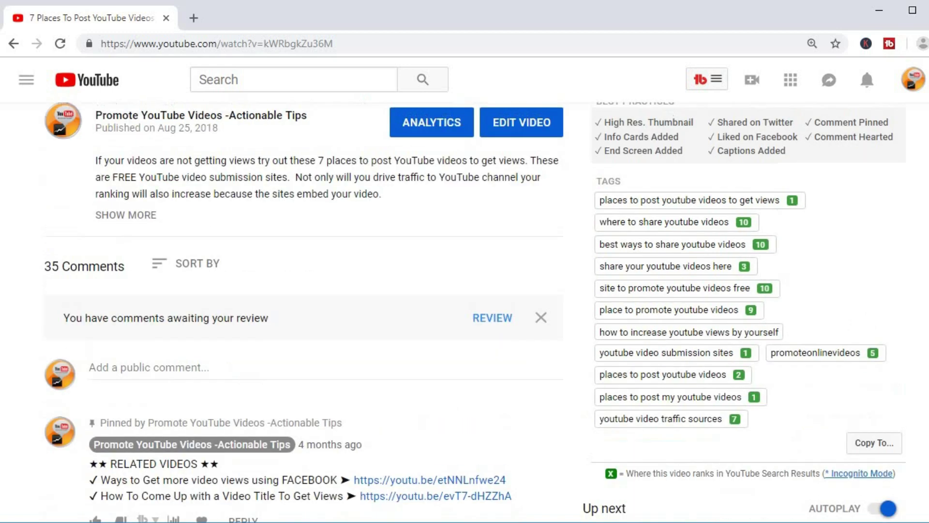